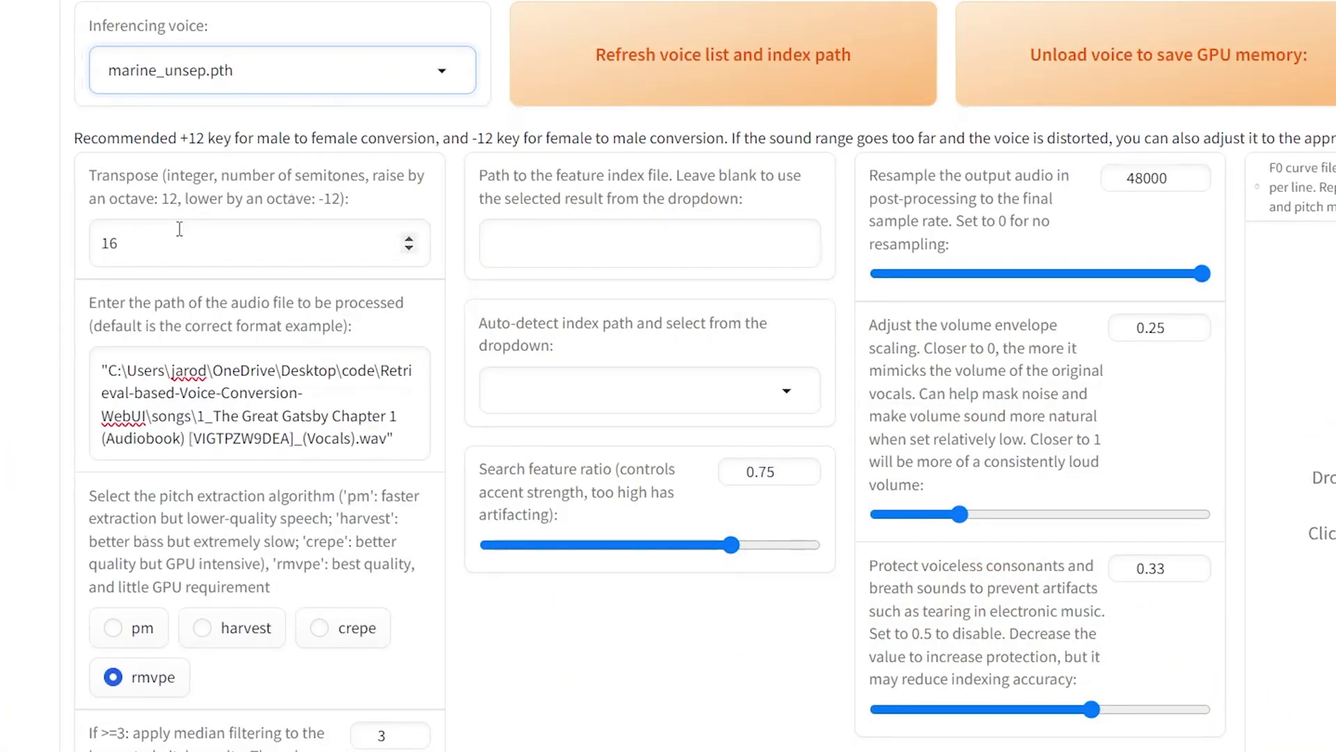
{"action": "left_click", "coordinate": [180, 229]}
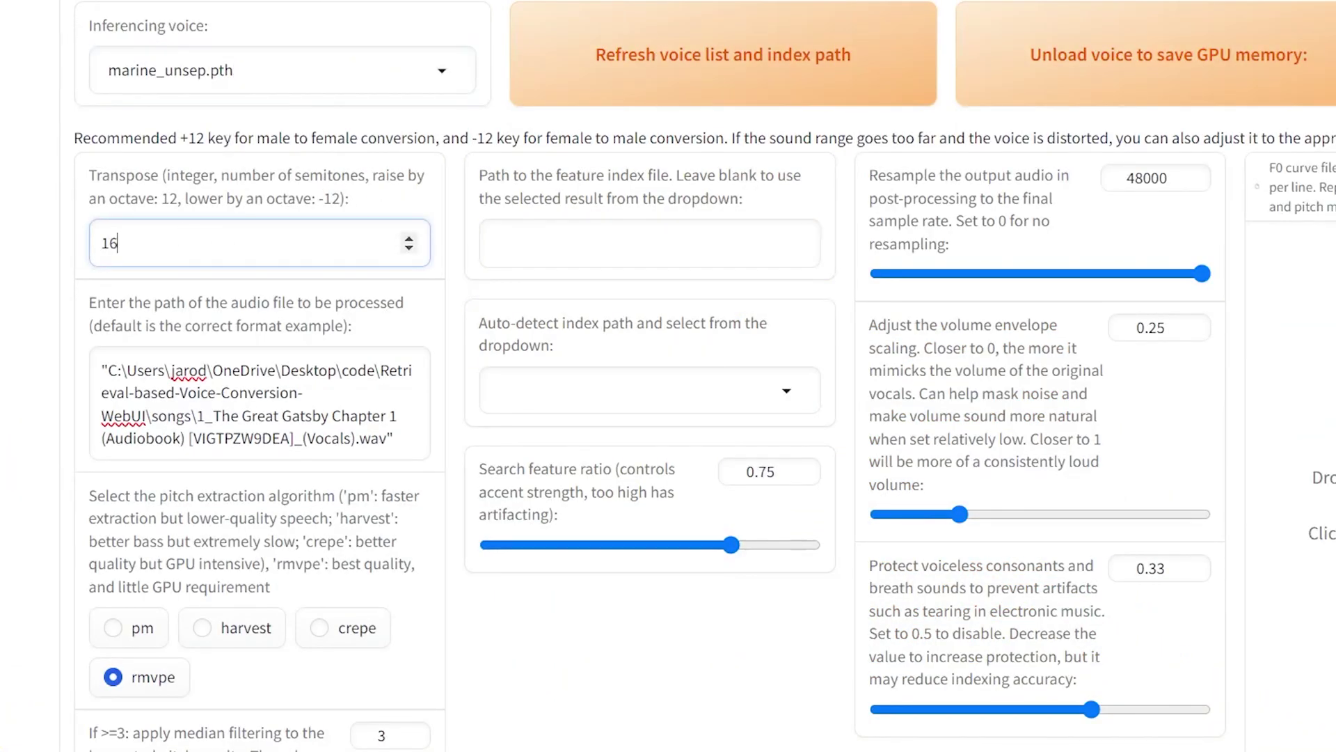
{"action": "triple_click", "coordinate": [410, 444]}
{"action": "left_click", "coordinate": [695, 657]}
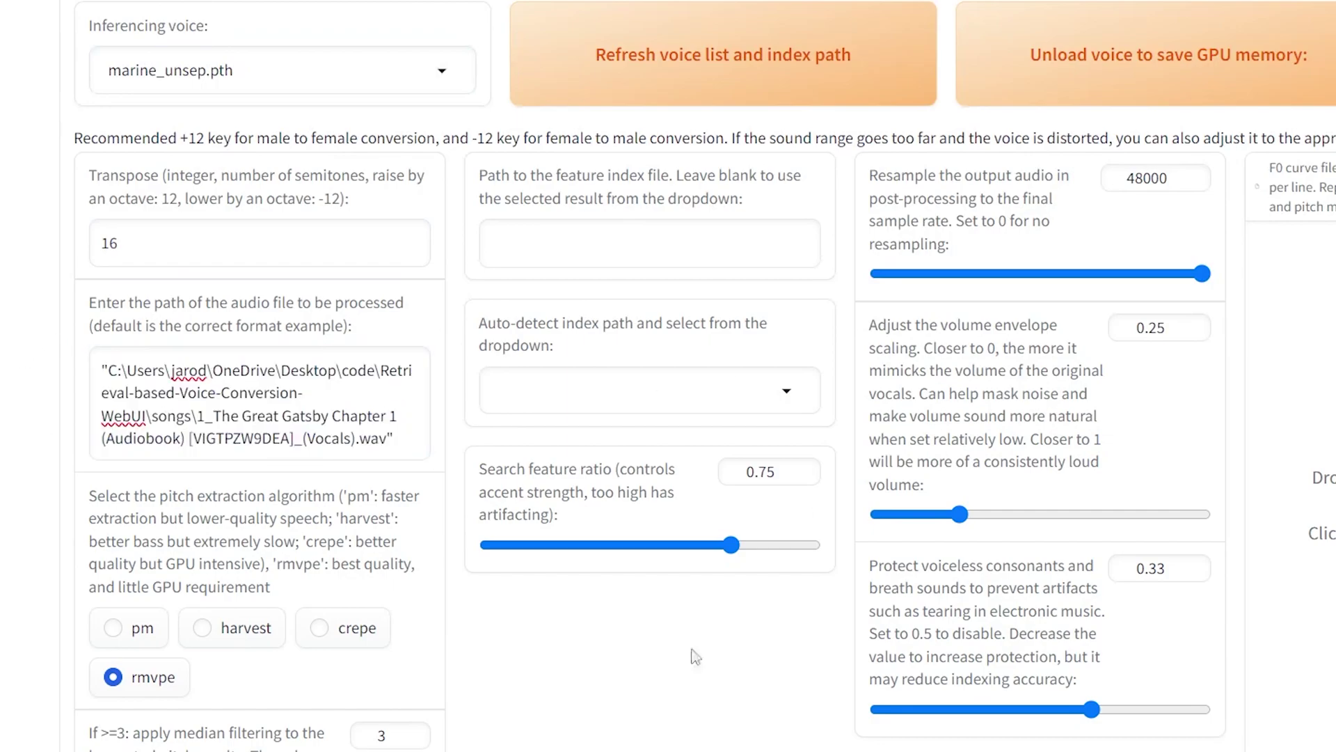
{"action": "left_click", "coordinate": [747, 390]}
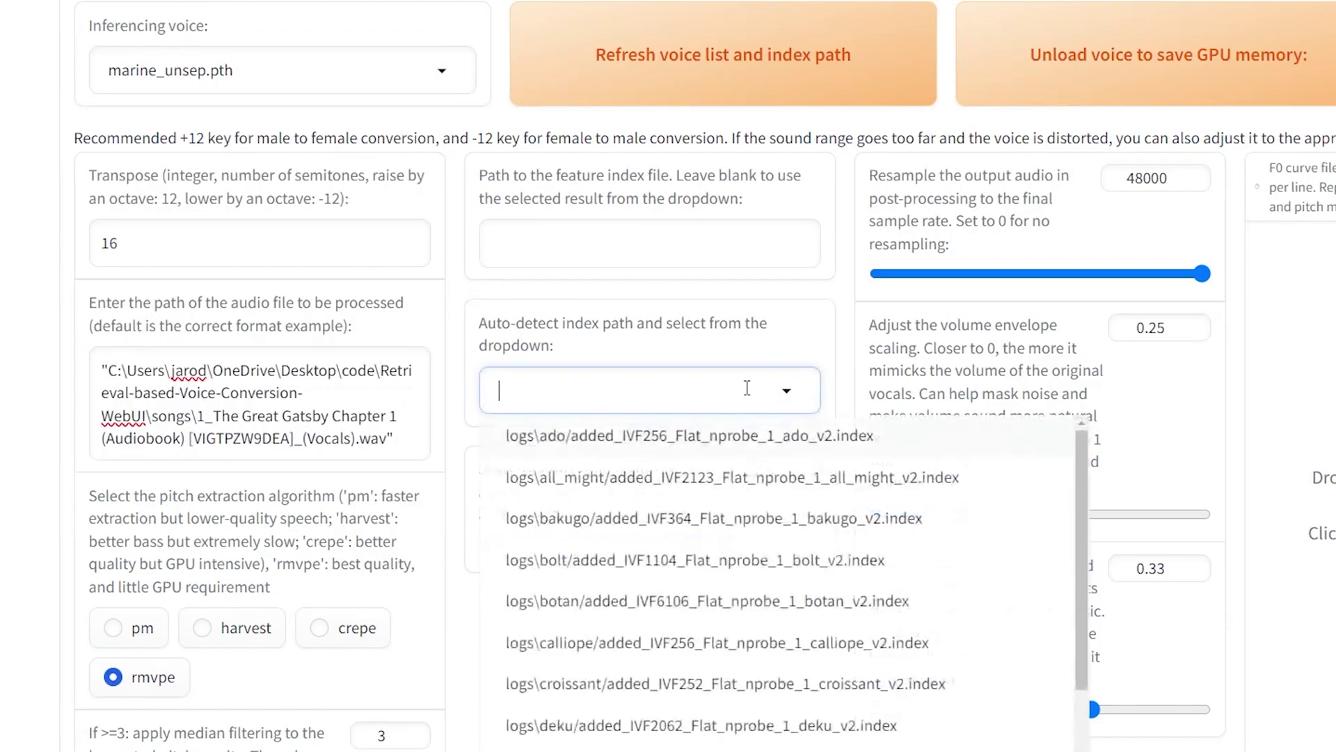
{"action": "left_click", "coordinate": [847, 319]}
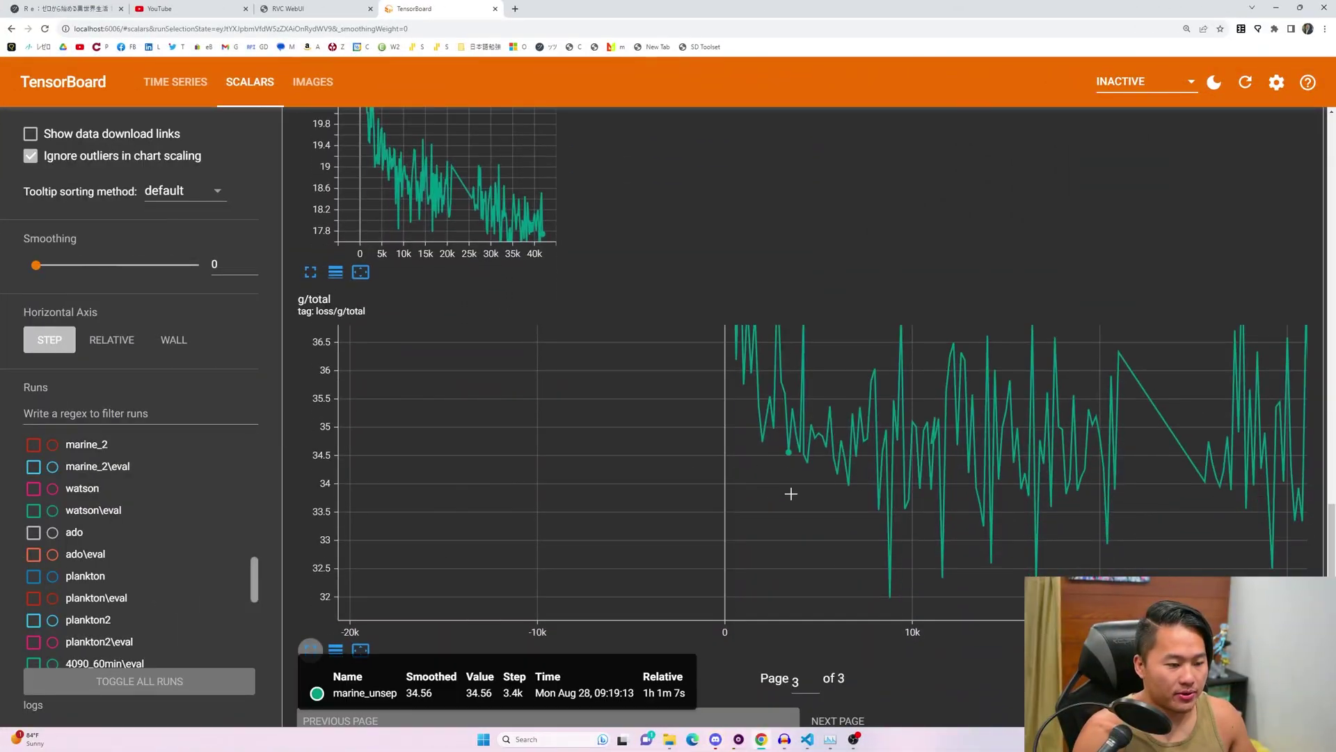
Fit the marine_unsep g/total chart to its data and set curve smoothing to 0.999
{"action": "left_click_drag", "start_coordinate": [861, 477], "coordinate": [713, 501]}
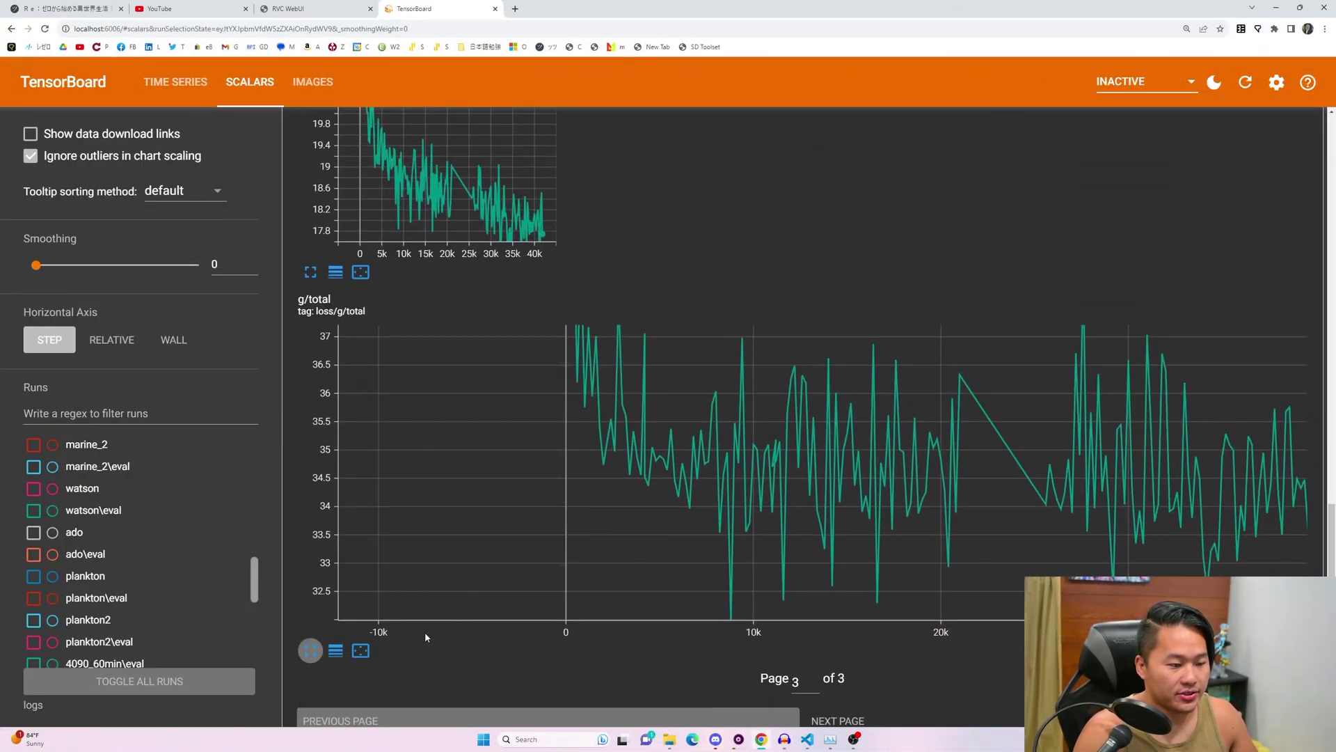
{"action": "left_click", "coordinate": [360, 650]}
{"action": "left_click_drag", "start_coordinate": [36, 264], "coordinate": [198, 265]}
{"action": "left_click_drag", "start_coordinate": [1047, 458], "coordinate": [755, 471]}
{"action": "scroll", "coordinate": [826, 471], "scroll_direction": "down", "scroll_amount": 1}
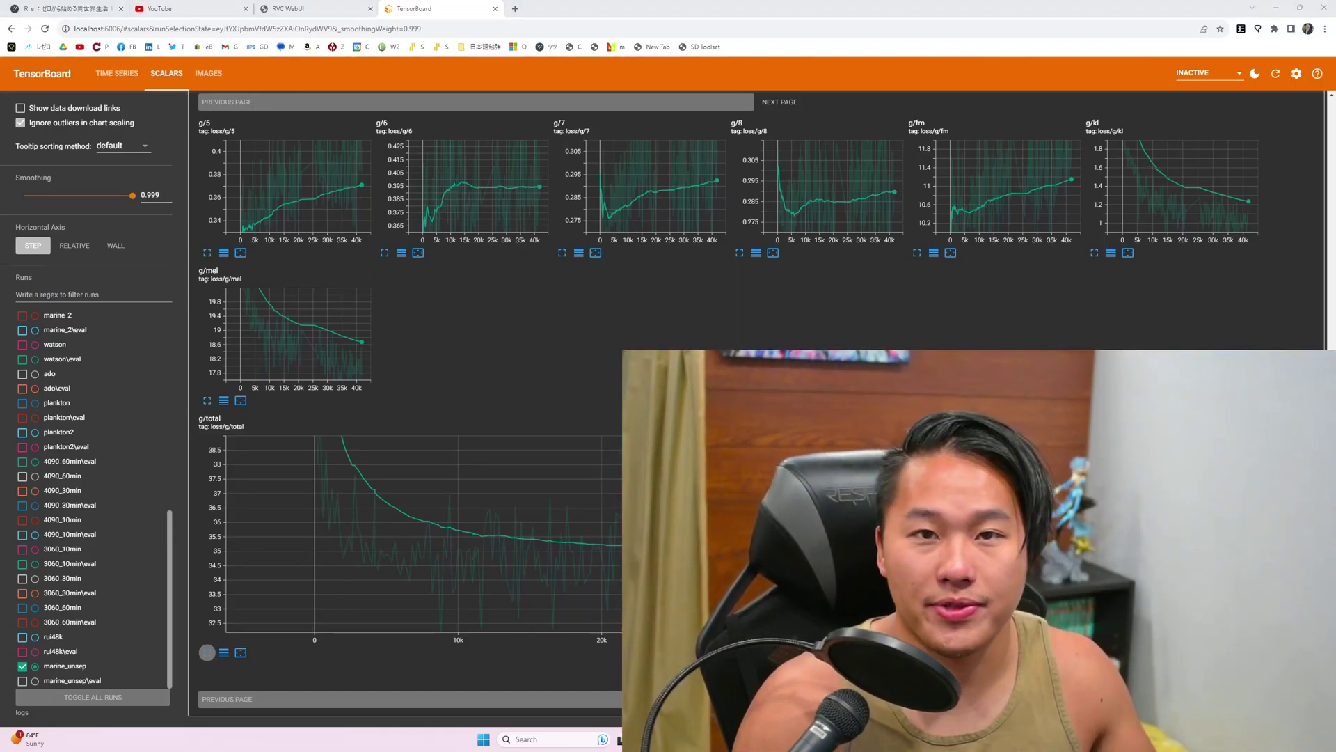
{"action": "mouse_move", "coordinate": [521, 530]}
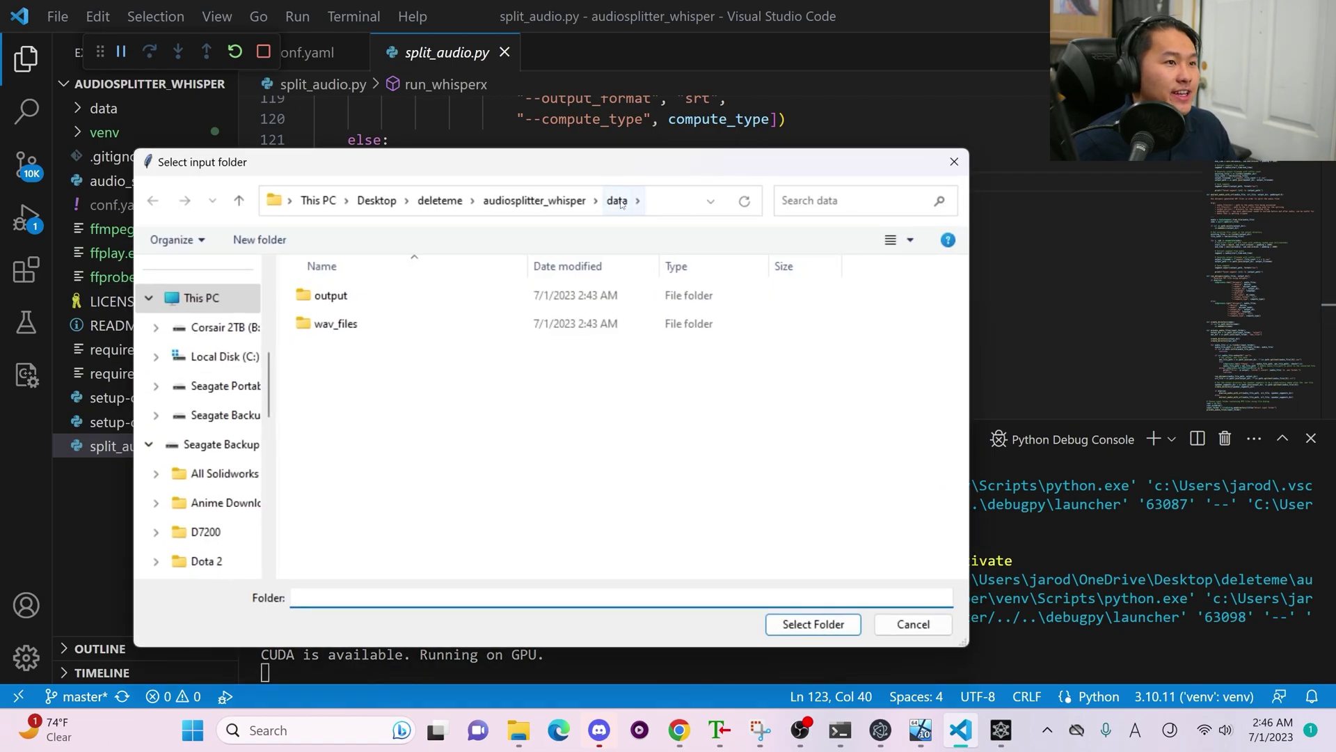
Confirm the audiosplitter_whisper data folder as the splitter's input folder
{"action": "left_click", "coordinate": [813, 624]}
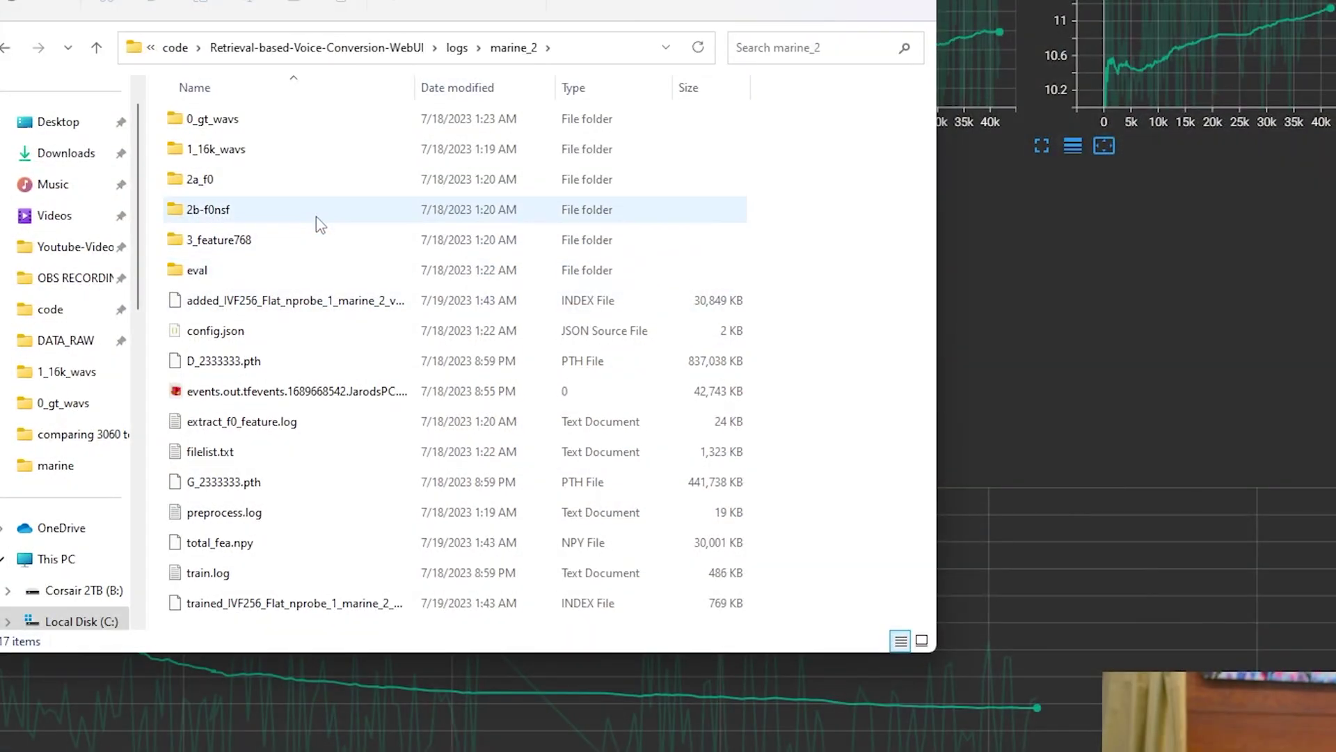
{"action": "double_click", "coordinate": [310, 124]}
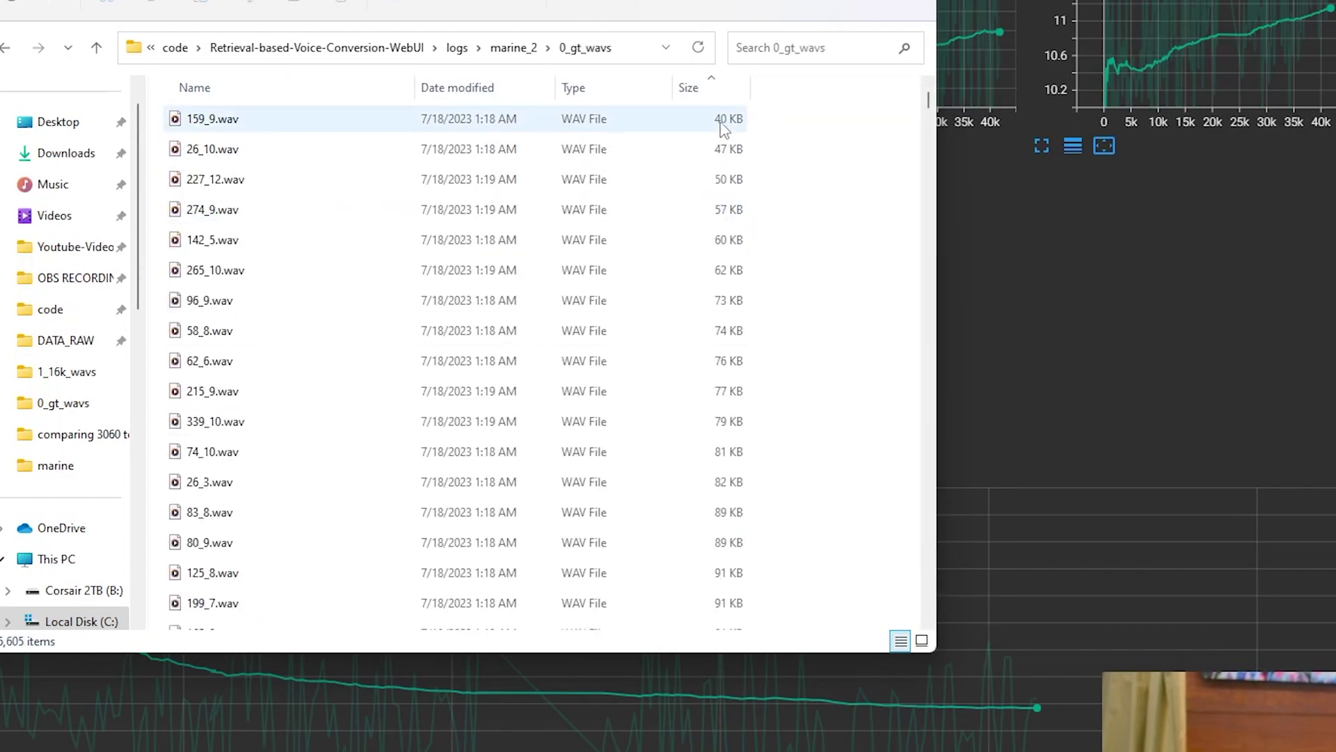
{"action": "left_click", "coordinate": [709, 91]}
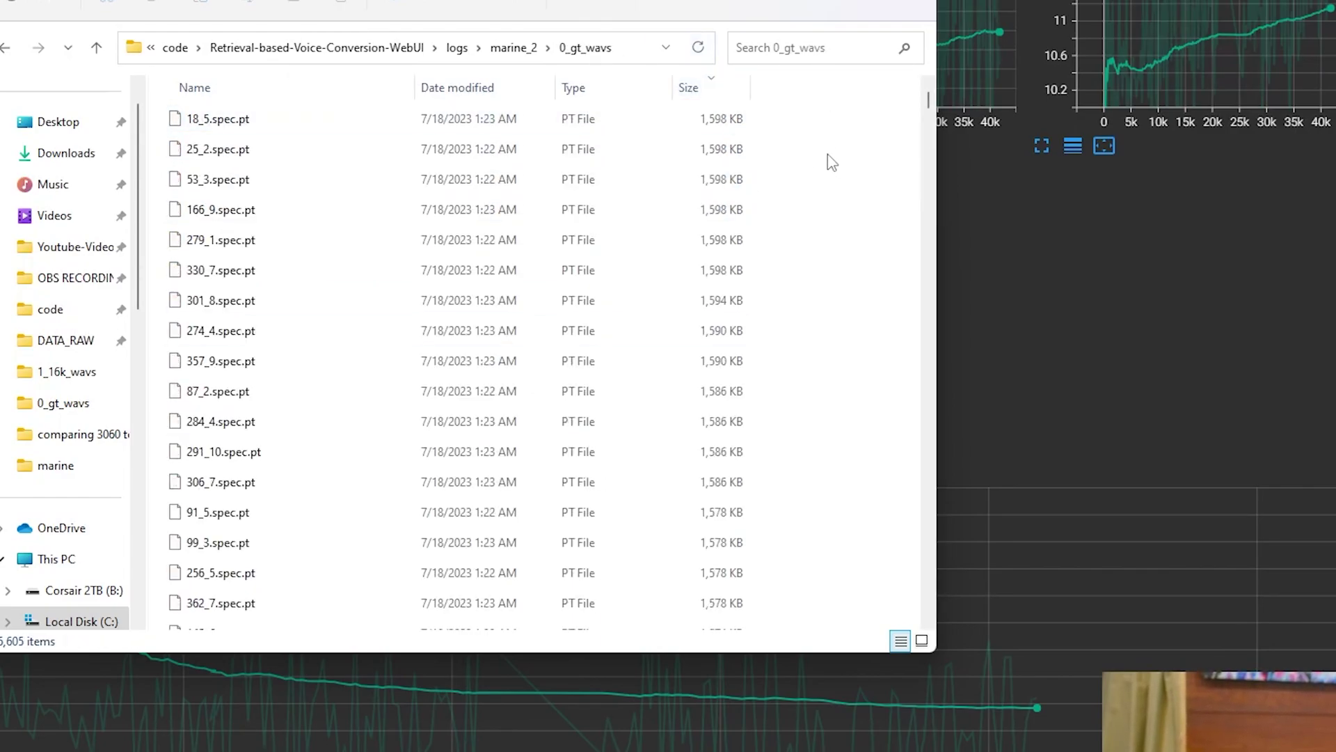
{"action": "left_click", "coordinate": [721, 88]}
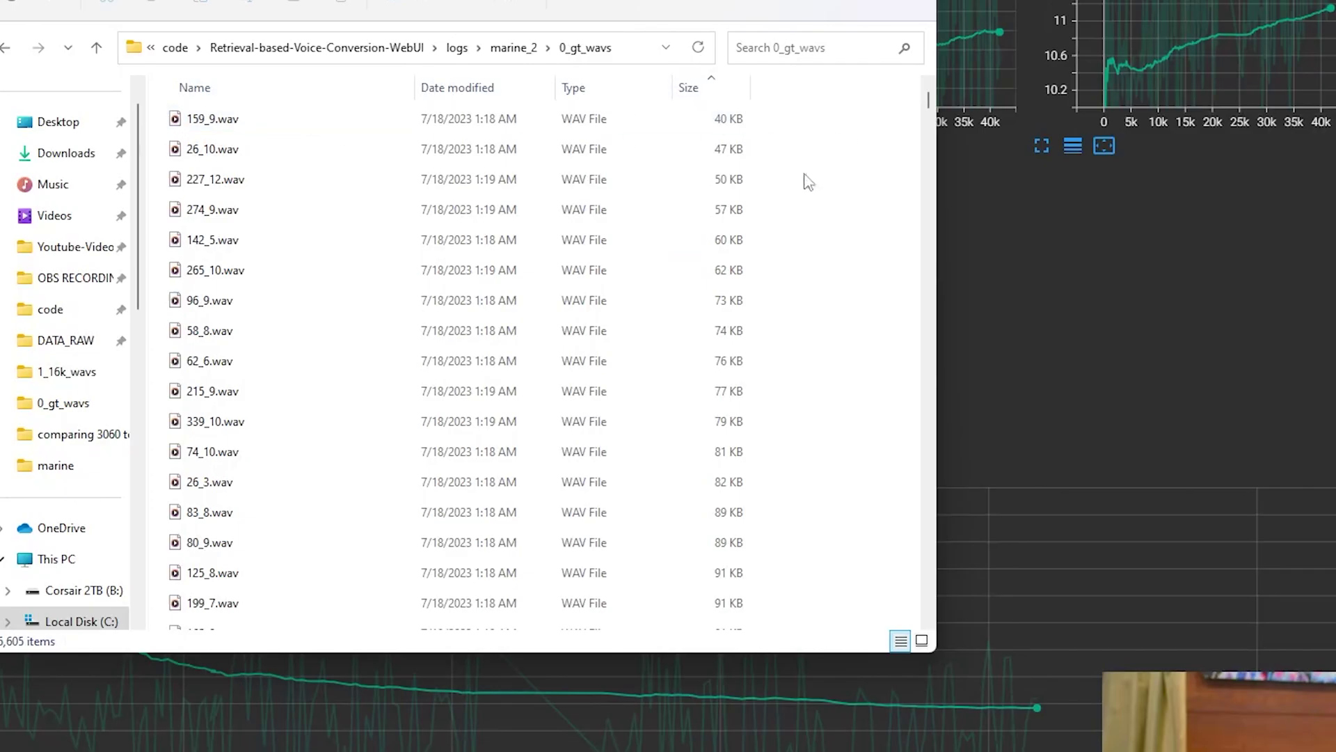
{"action": "left_click_drag", "start_coordinate": [859, 258], "coordinate": [573, 101]}
{"action": "left_click", "coordinate": [804, 145]}
{"action": "left_click_drag", "start_coordinate": [820, 127], "coordinate": [612, 306]}
{"action": "left_click", "coordinate": [846, 228]}
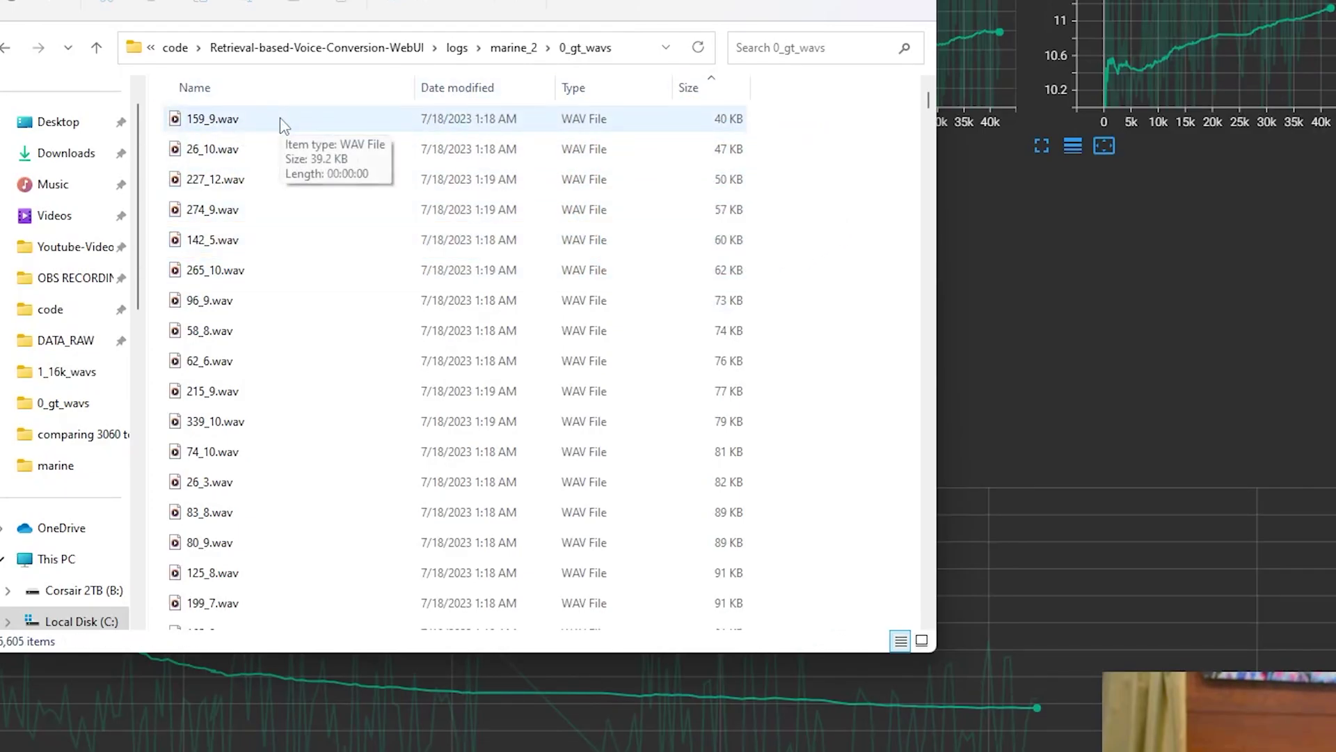
{"action": "left_click", "coordinate": [281, 150]}
{"action": "left_click", "coordinate": [281, 179]}
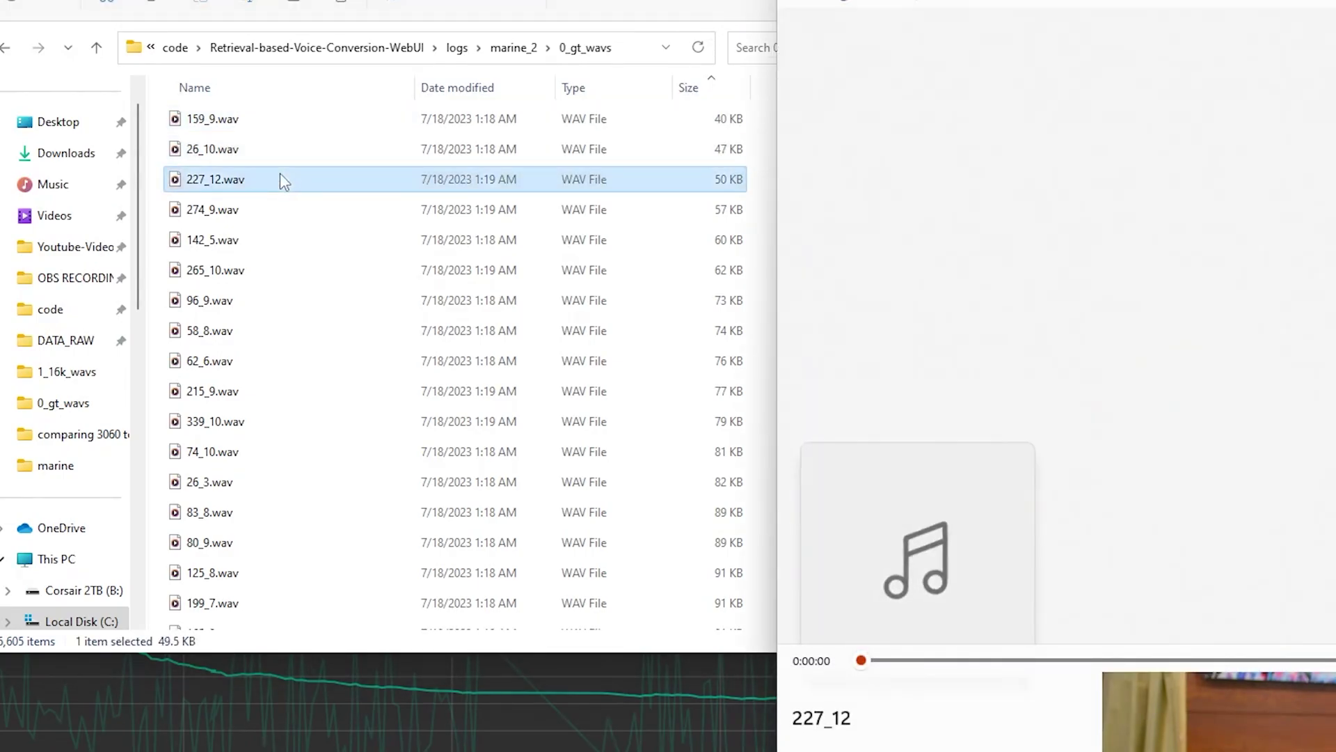
{"action": "left_click", "coordinate": [279, 210]}
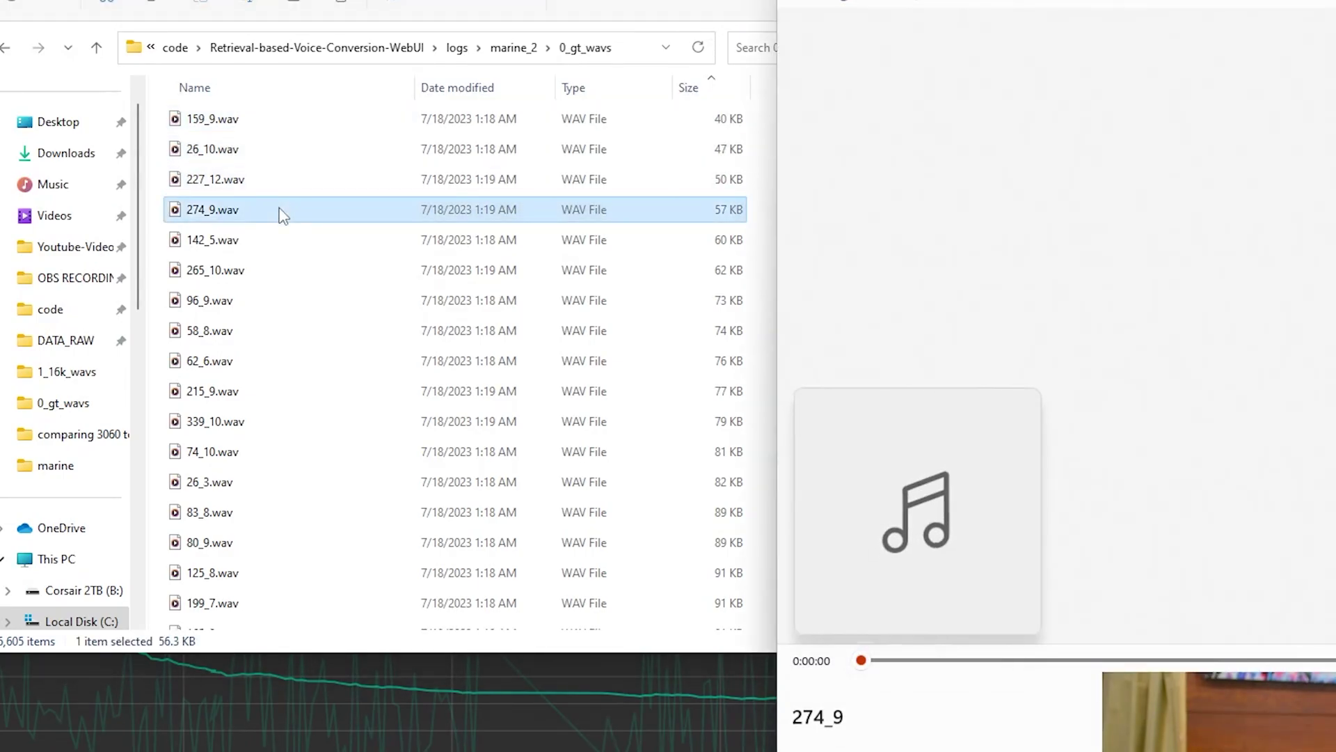
{"action": "left_click", "coordinate": [282, 241]}
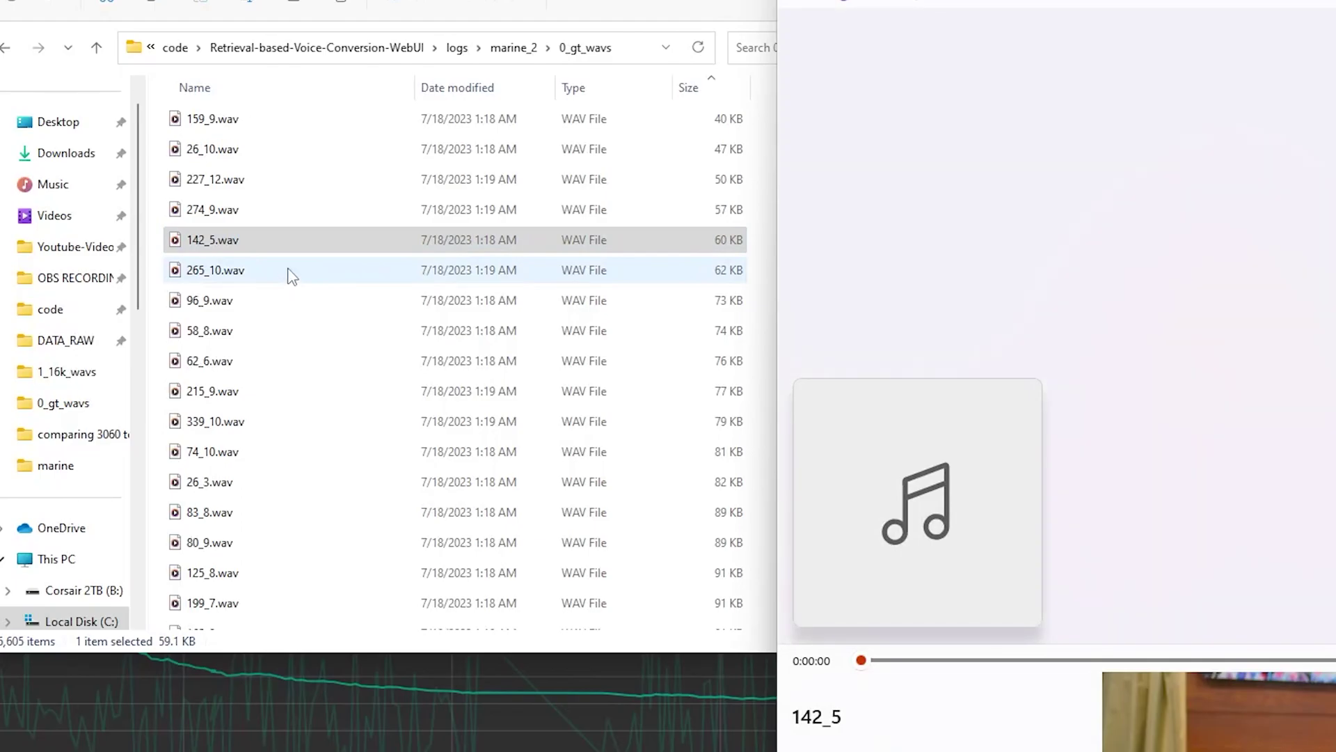
{"action": "left_click", "coordinate": [290, 273]}
{"action": "left_click", "coordinate": [289, 302]}
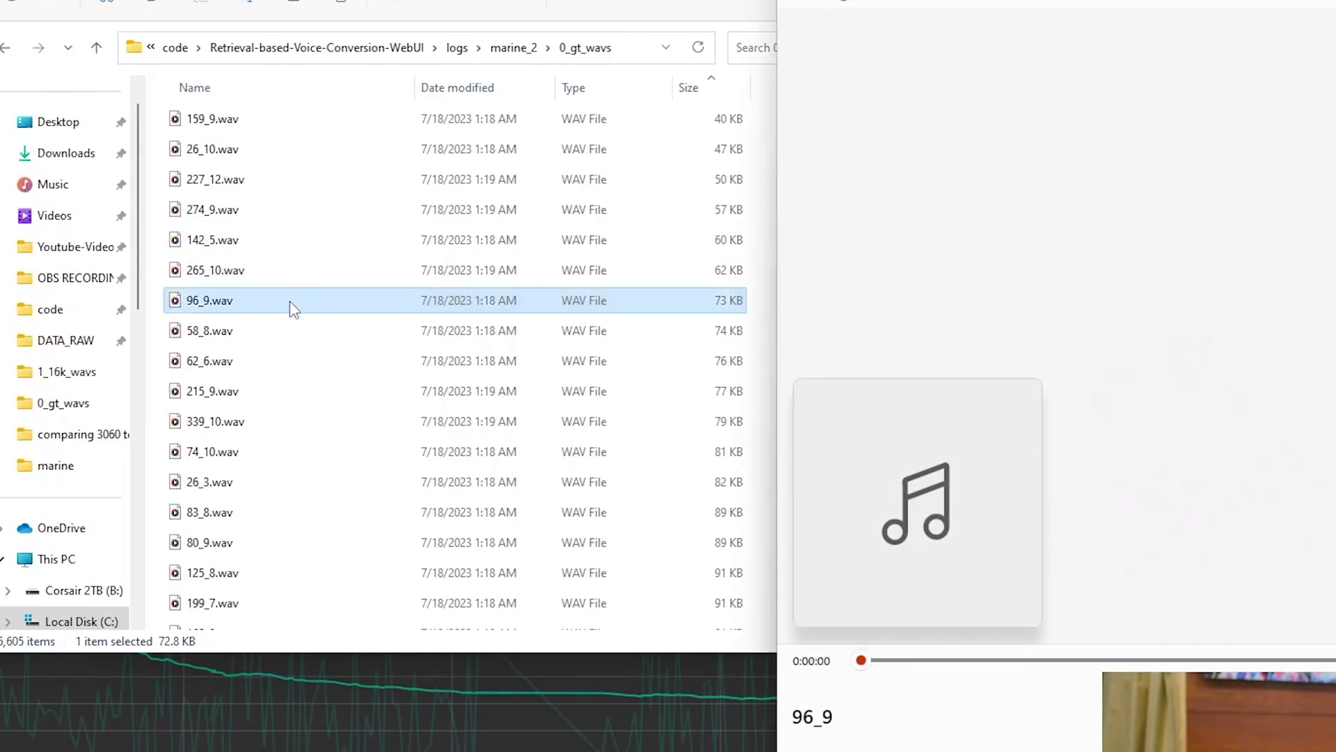
{"action": "left_click", "coordinate": [291, 332]}
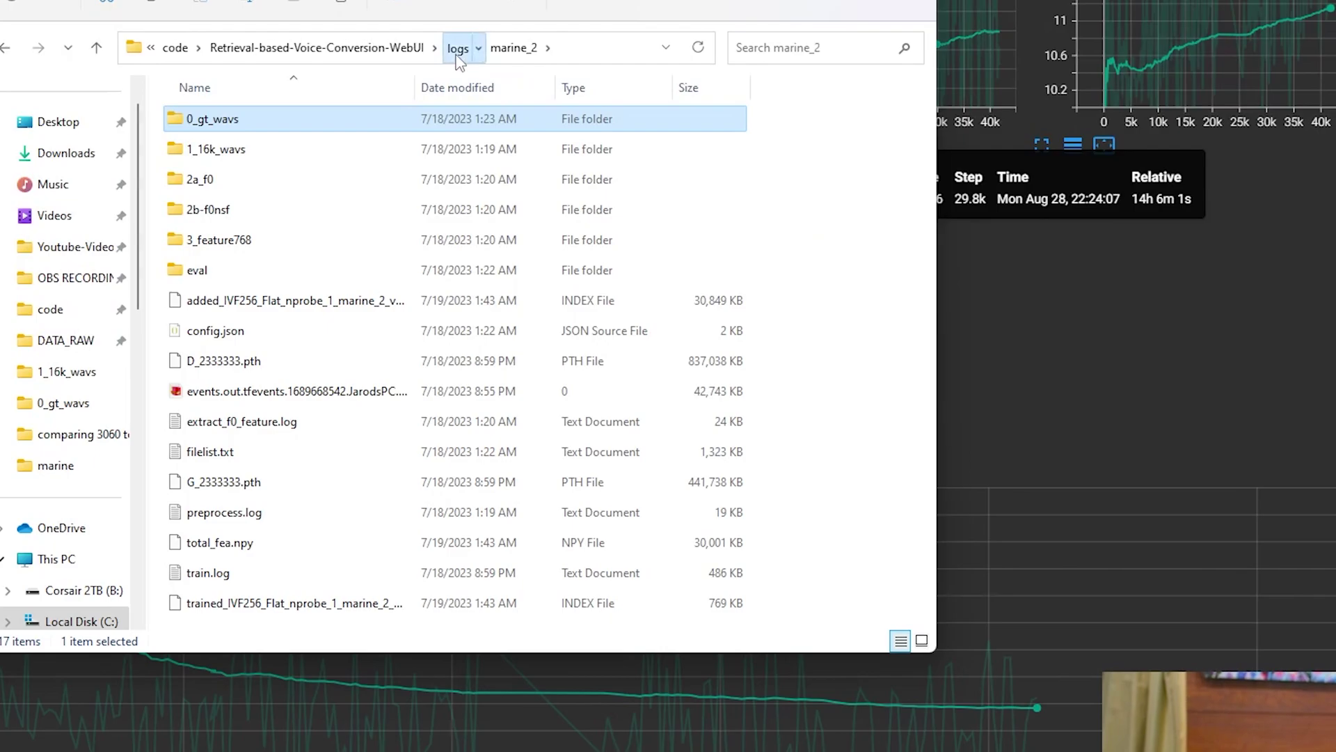
Go to logs > marine_unsep > 0_gt_wavs and sort the clips by size, smallest first
{"action": "left_click", "coordinate": [457, 55]}
{"action": "scroll", "coordinate": [278, 439], "scroll_direction": "down", "scroll_amount": 1}
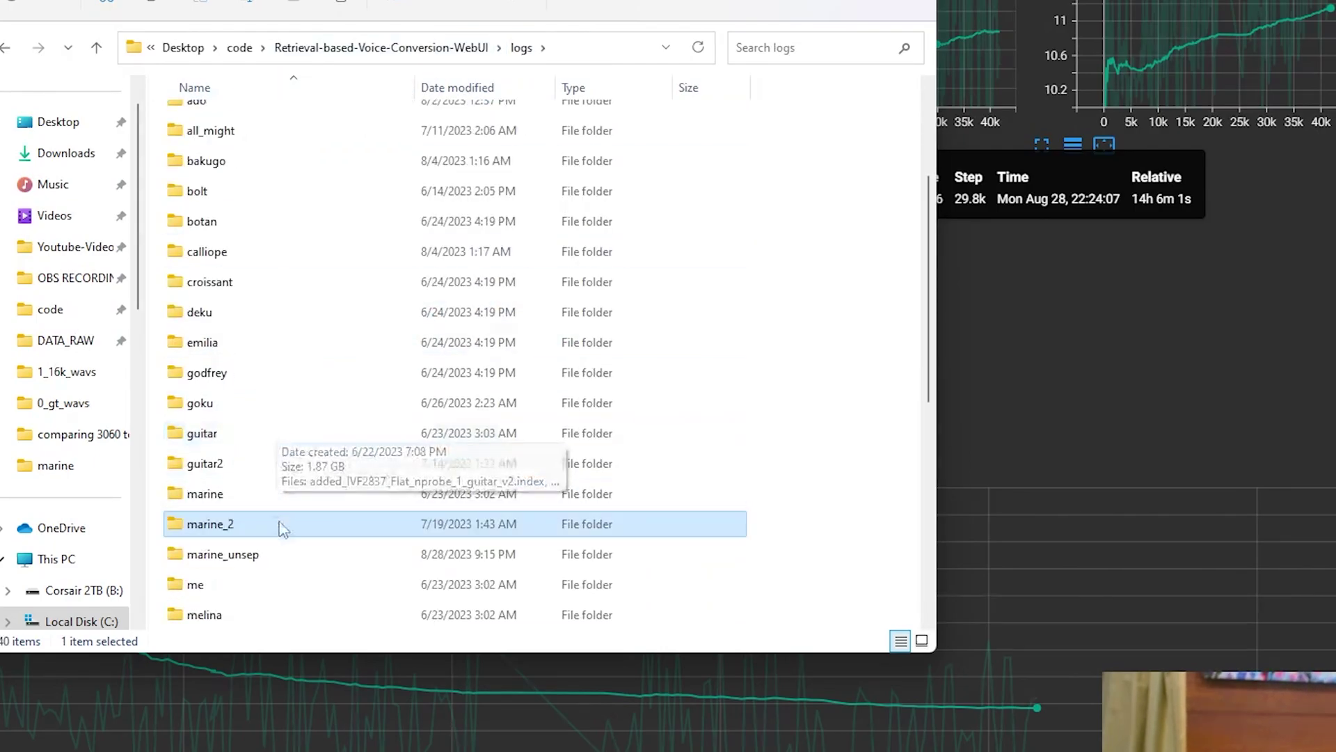
{"action": "double_click", "coordinate": [299, 561]}
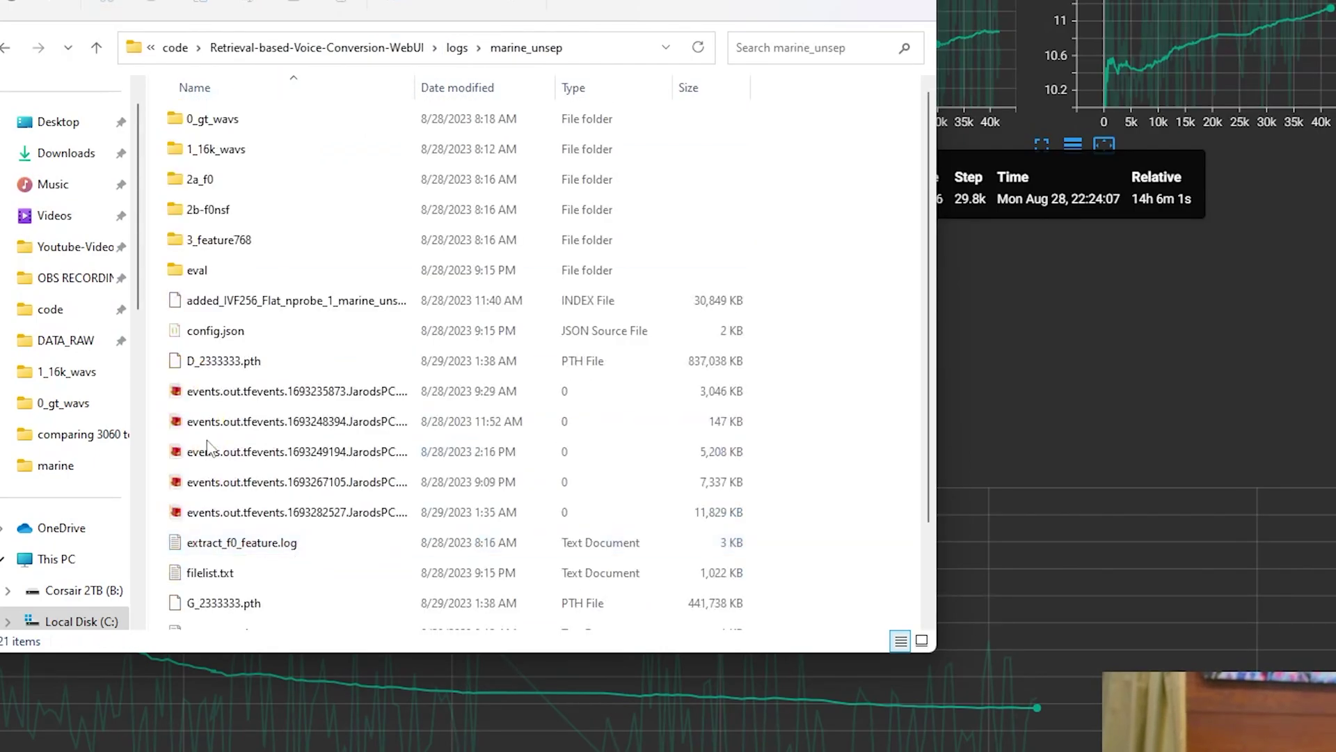
{"action": "double_click", "coordinate": [272, 128]}
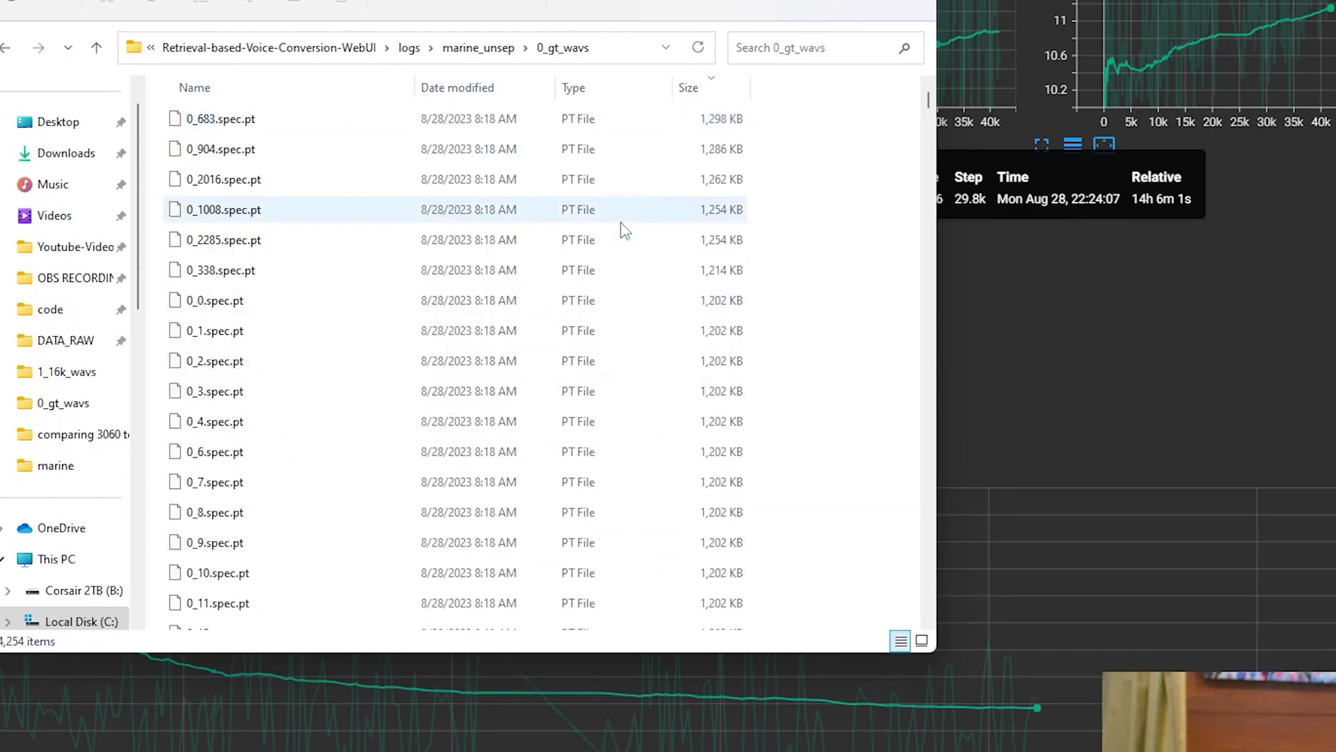
{"action": "left_click", "coordinate": [690, 88]}
Play the smallest clips in turn: 0_1125, 0_2066, 0_1114, 0_656, 0_1758 and 0_1029
{"action": "left_click_drag", "start_coordinate": [819, 264], "coordinate": [795, 119]}
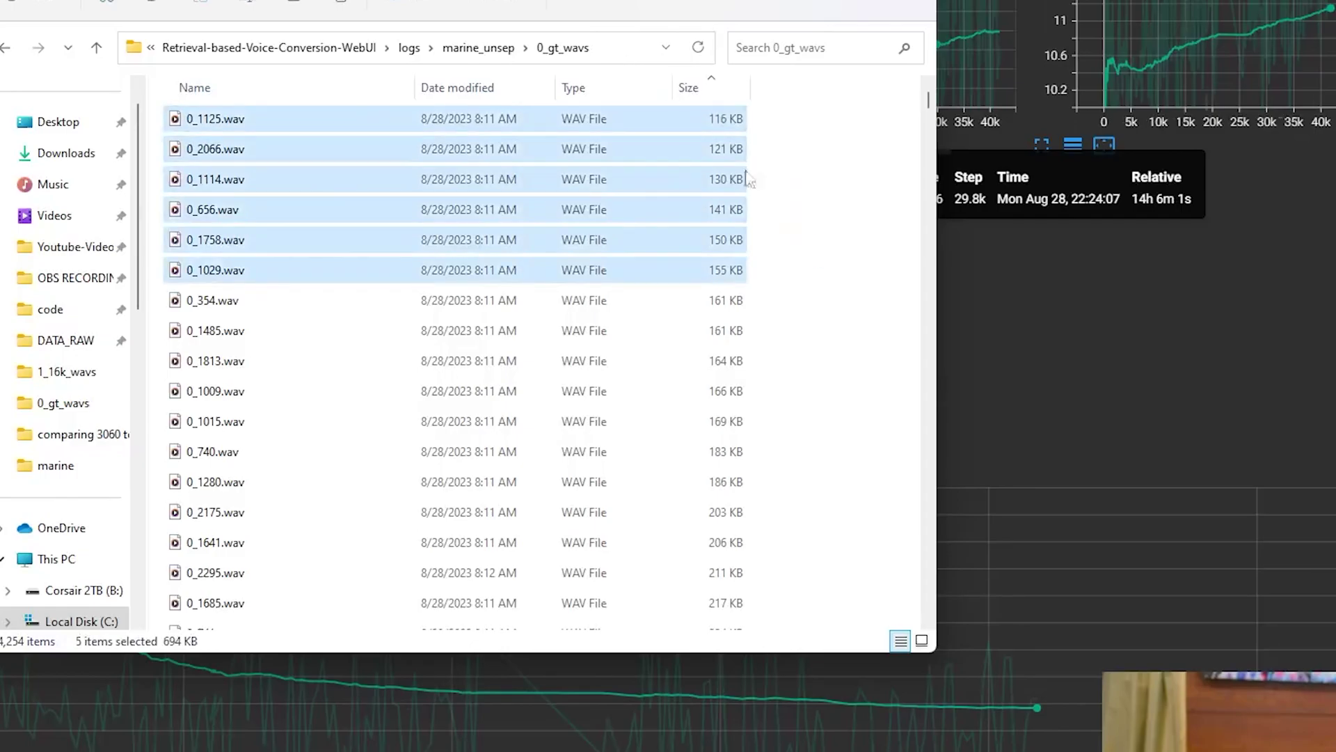
{"action": "left_click", "coordinate": [797, 170]}
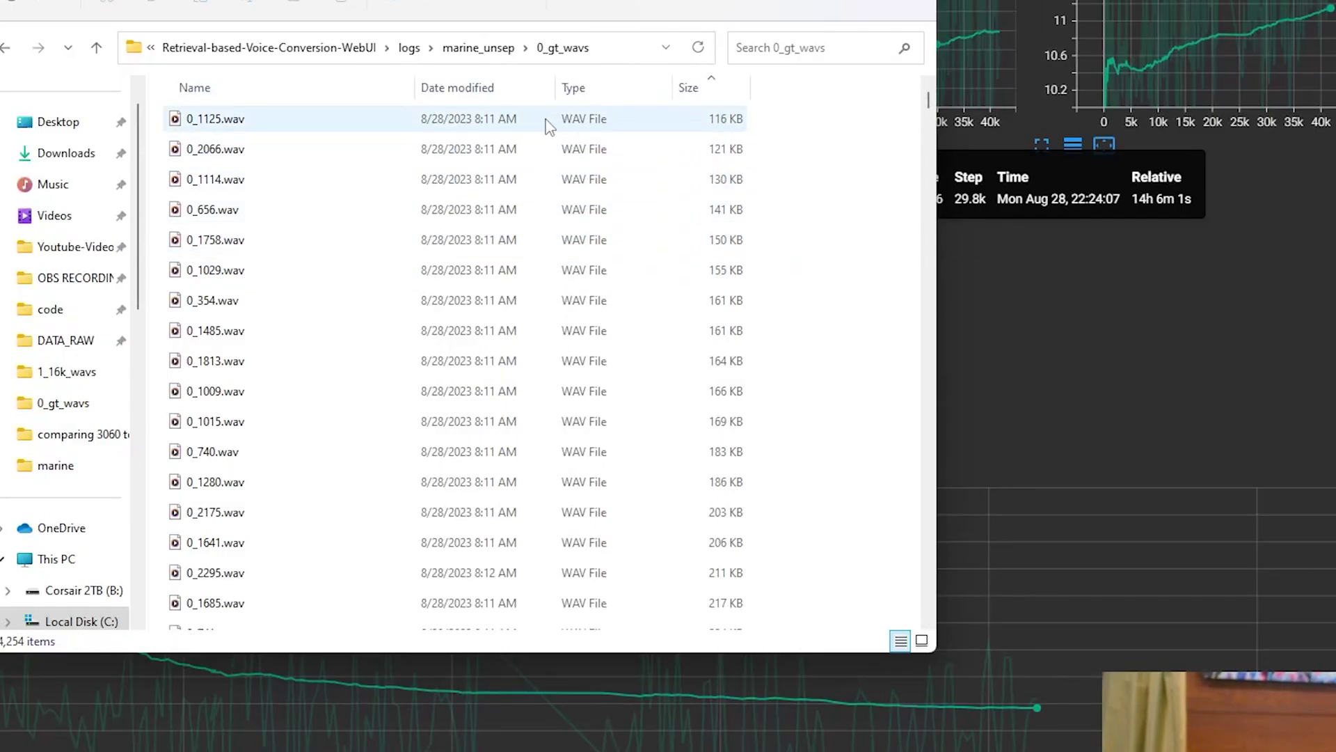
{"action": "double_click", "coordinate": [332, 120]}
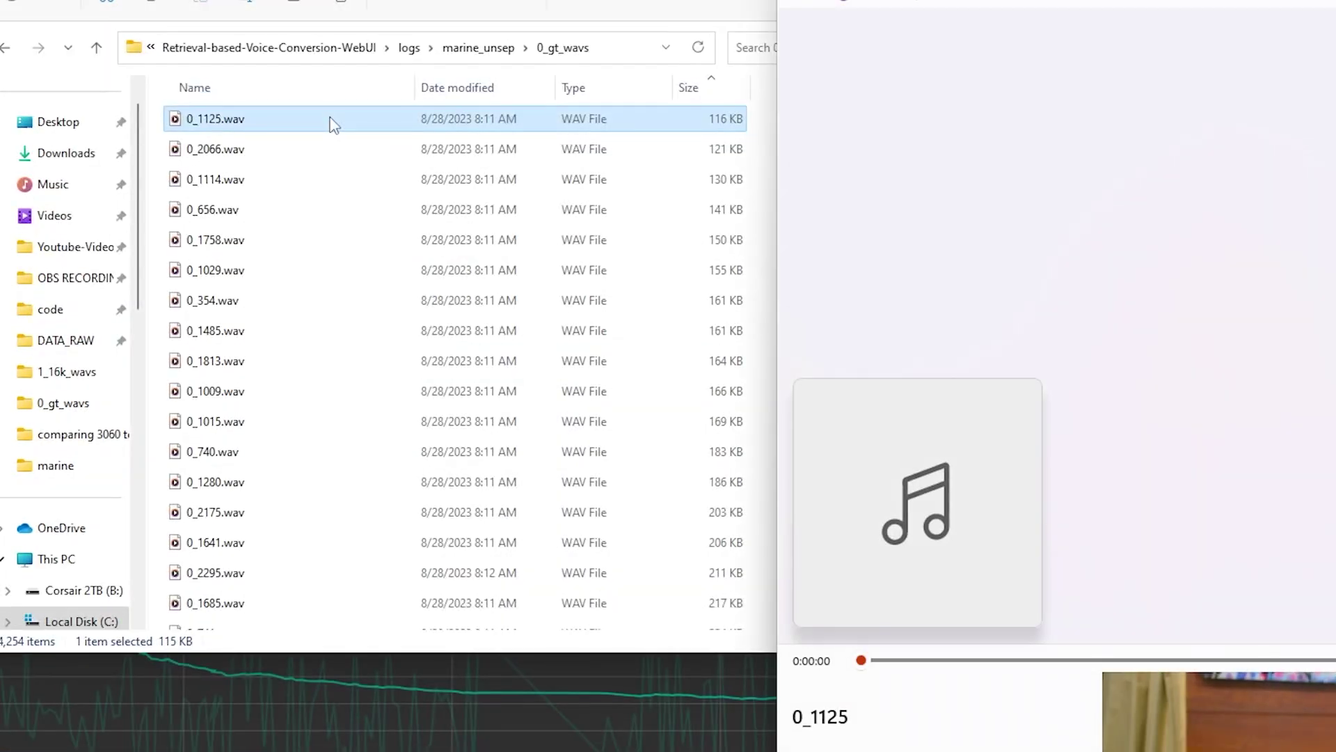
{"action": "left_click", "coordinate": [348, 153]}
{"action": "double_click", "coordinate": [346, 152]}
{"action": "double_click", "coordinate": [337, 179]}
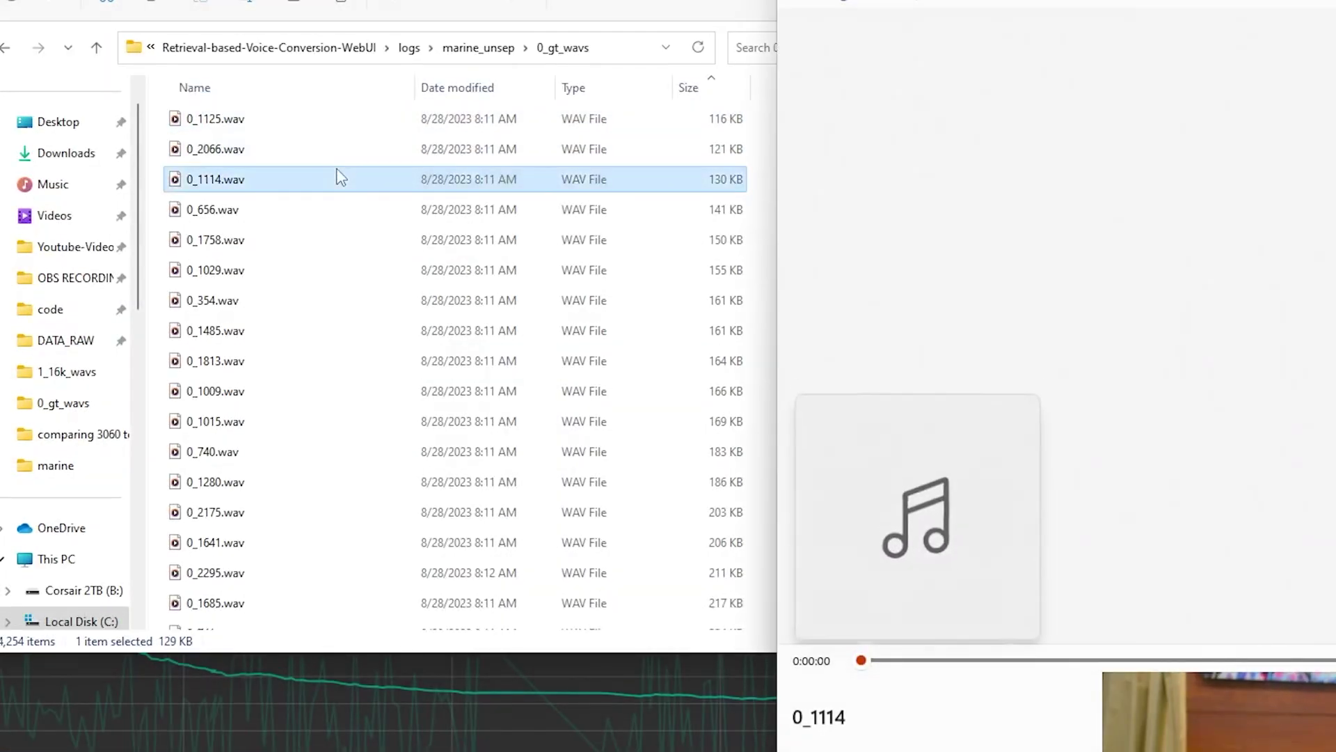
{"action": "double_click", "coordinate": [316, 212]}
{"action": "double_click", "coordinate": [306, 239]}
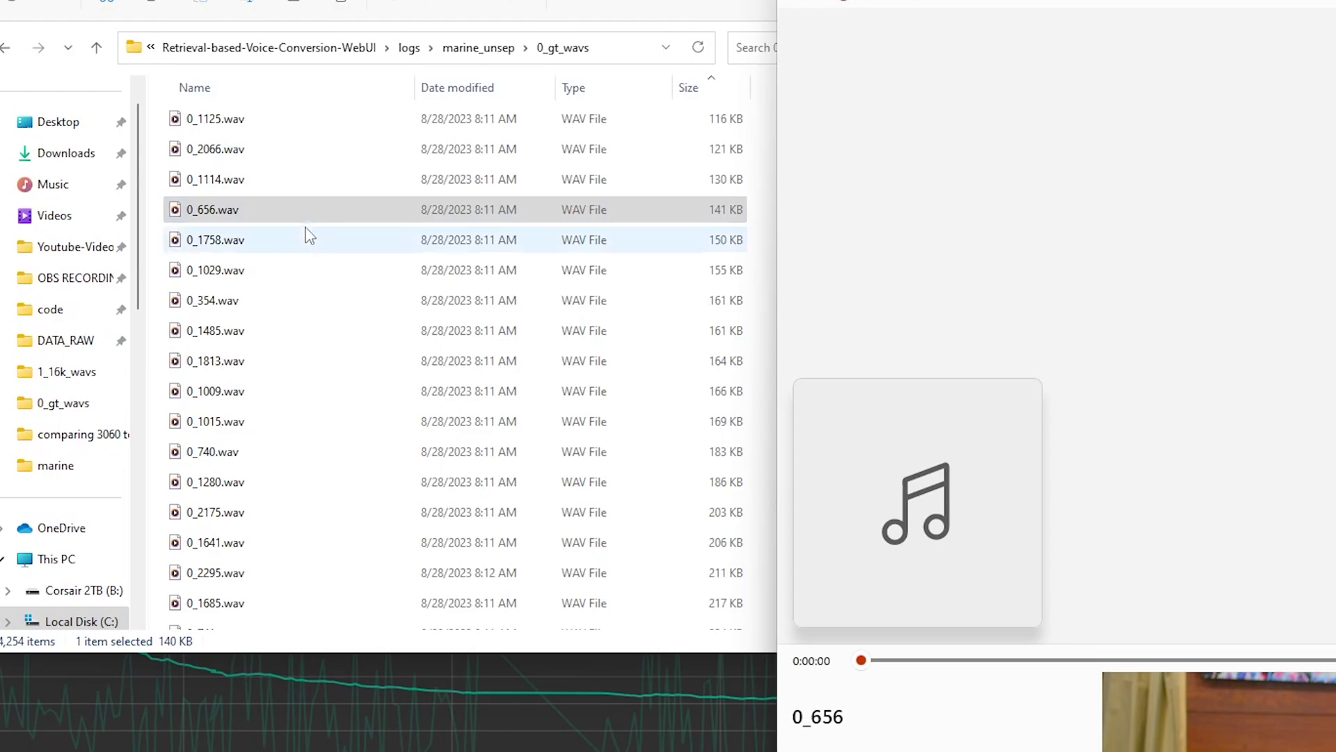
{"action": "double_click", "coordinate": [295, 270]}
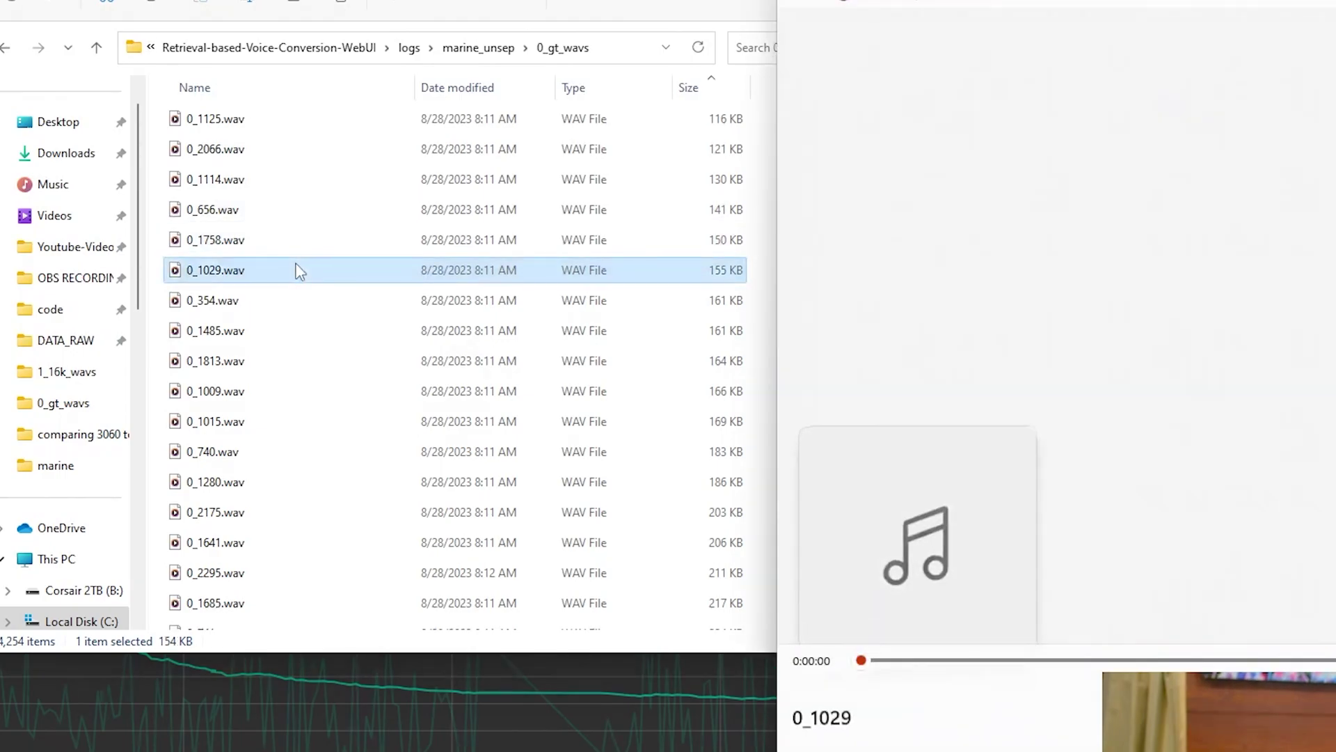